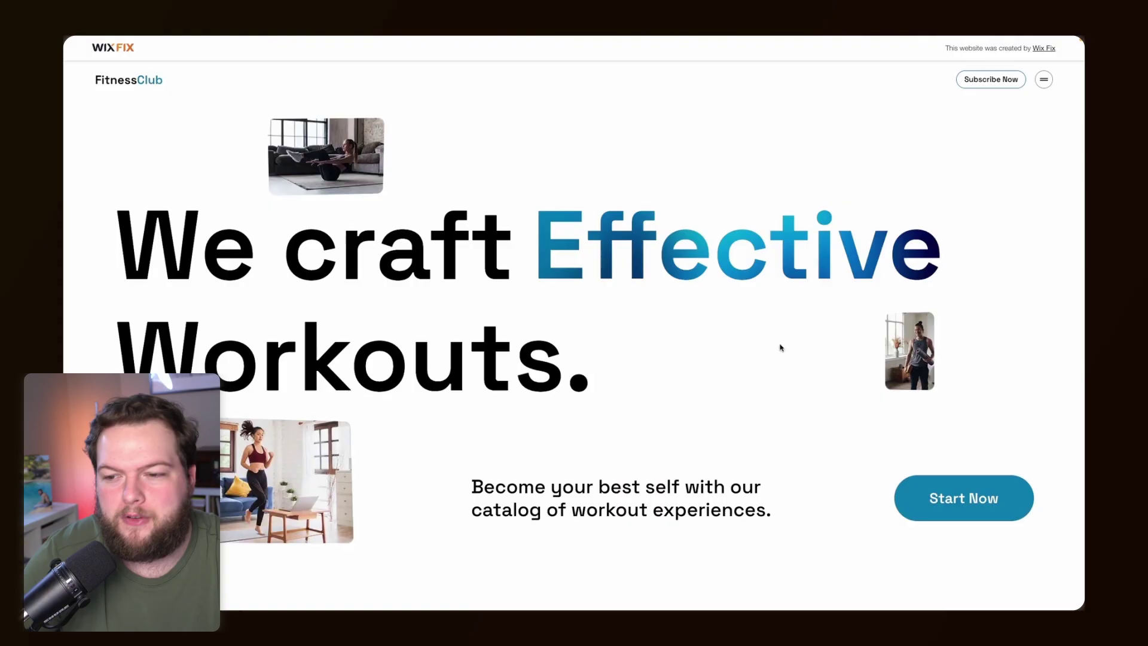
Scroll down through the live FitnessClub site to review its sections
scroll(566, 324, down, 3)
scroll(566, 326, down, 10)
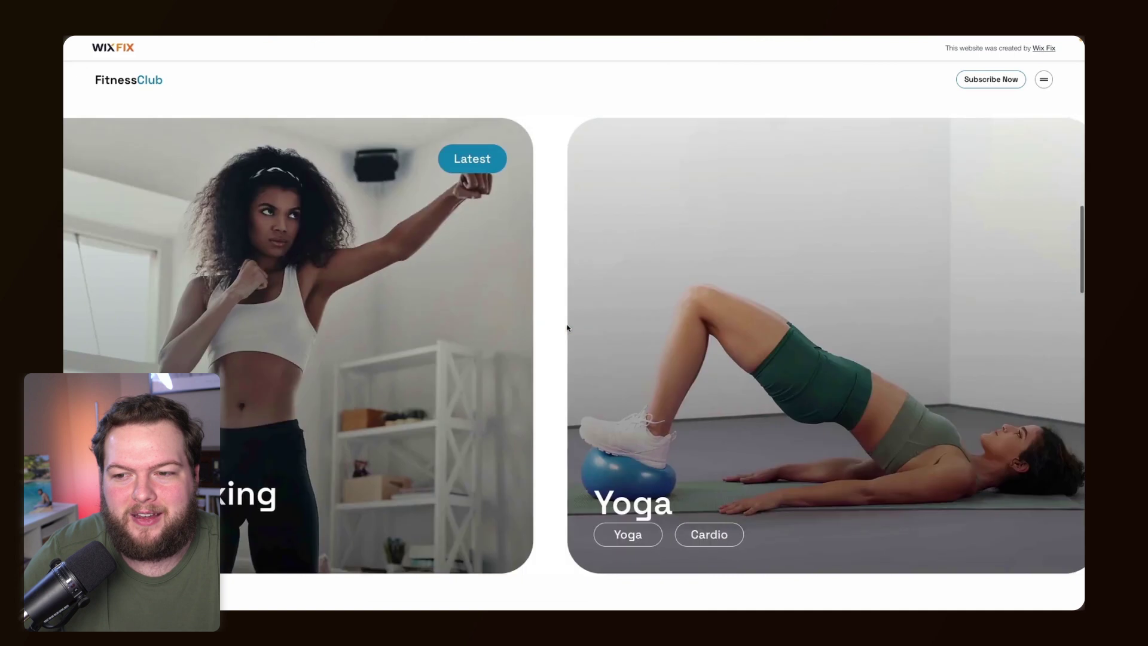
scroll(567, 326, down, 3)
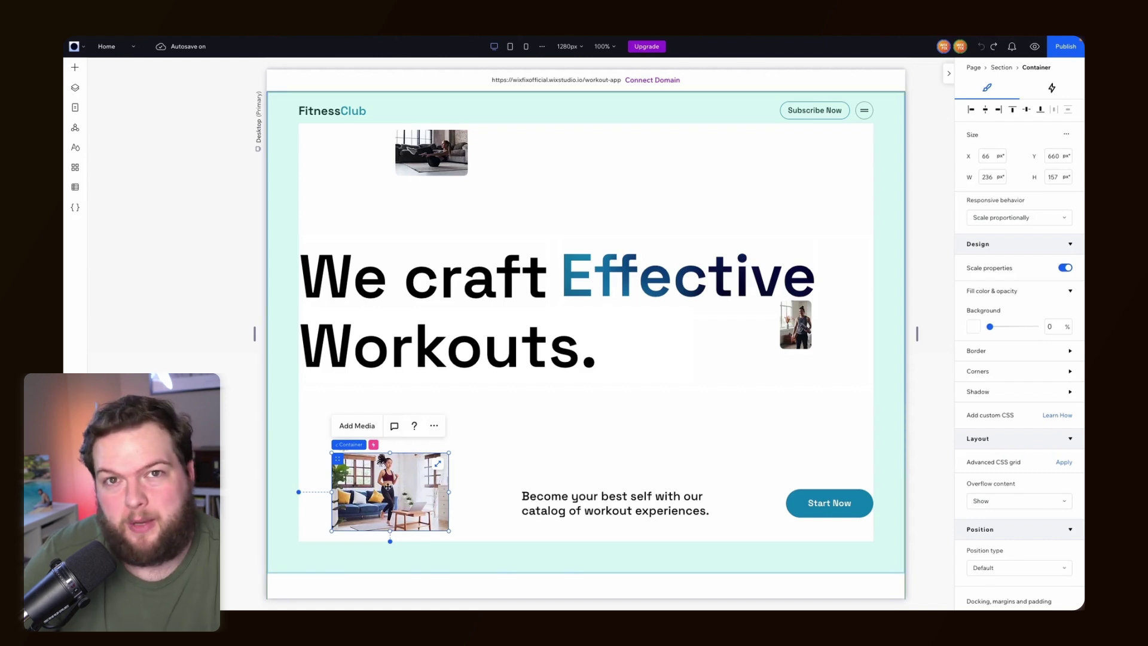
Move the gym-room photo toward the page centre and select the bottom-left container
drag(382, 491, 581, 386)
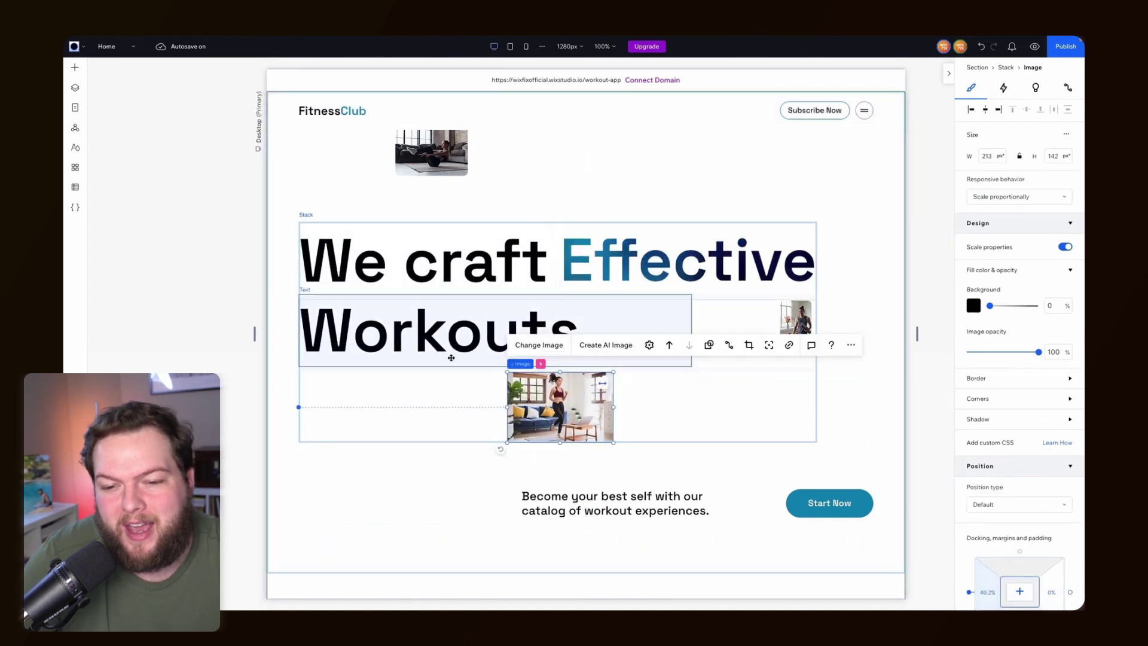
click(395, 529)
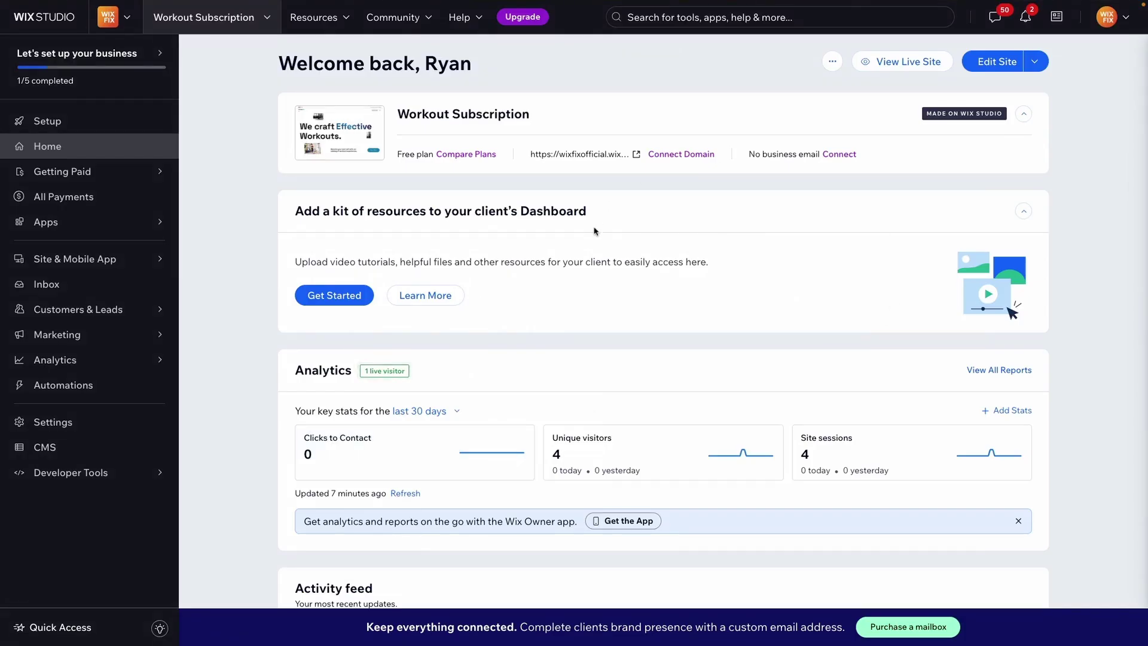
Open the FitnessClub site in Content Mode from the Edit Site dropdown
click(1035, 63)
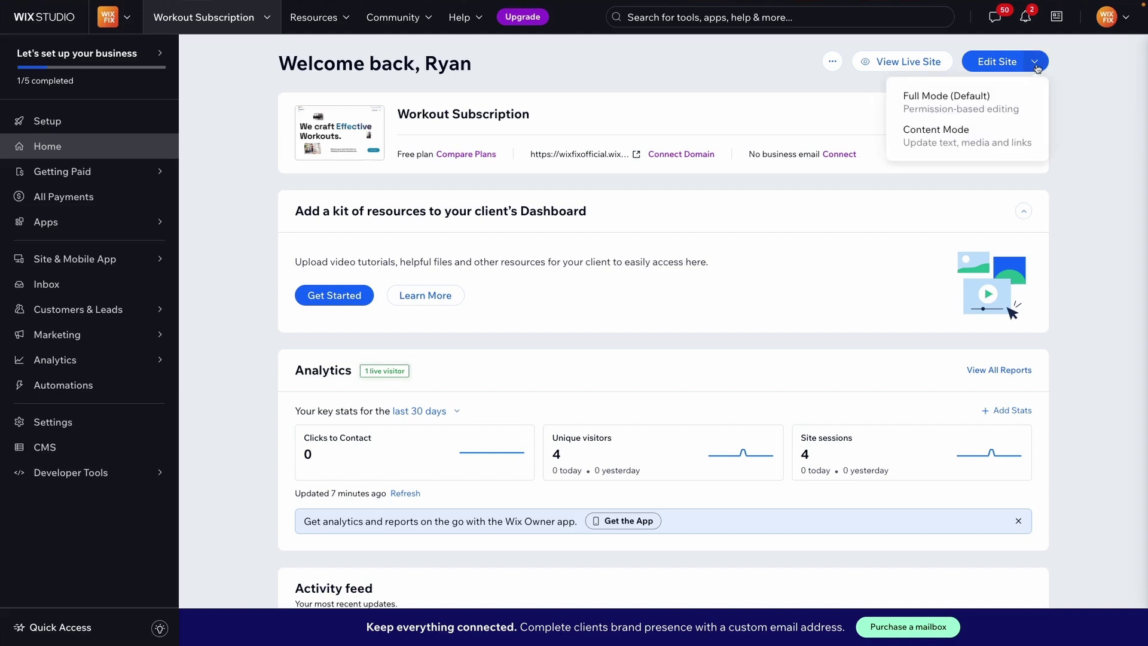
click(978, 141)
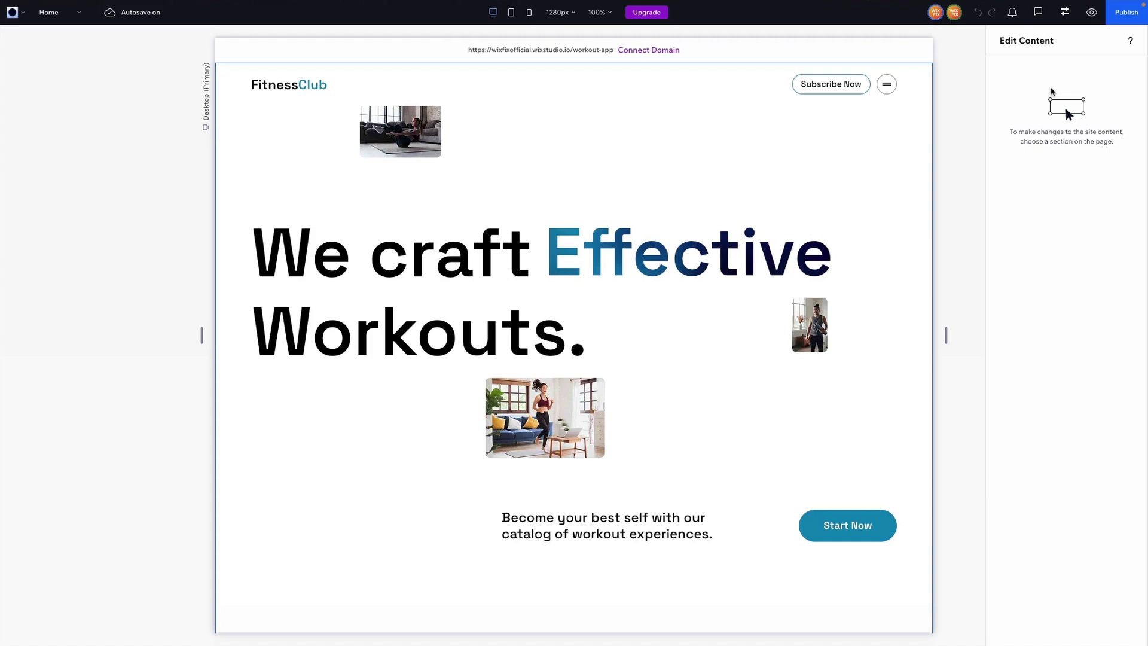
Inspect the hero section's Effective text mask and gym-room image settings in Content Mode
click(881, 154)
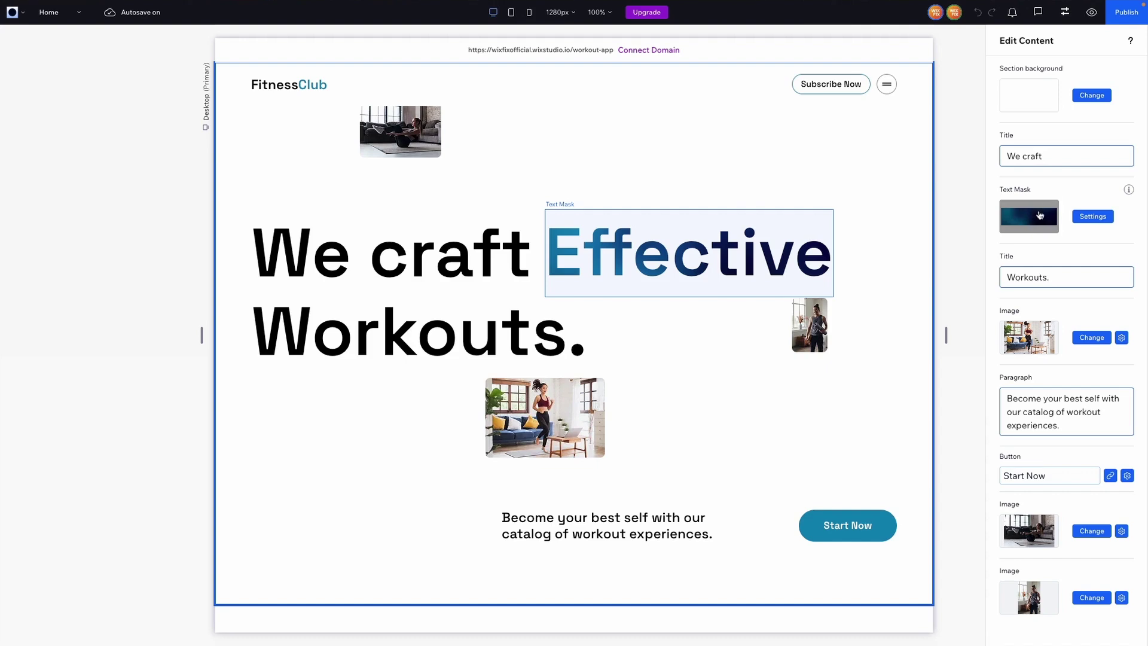
click(1093, 217)
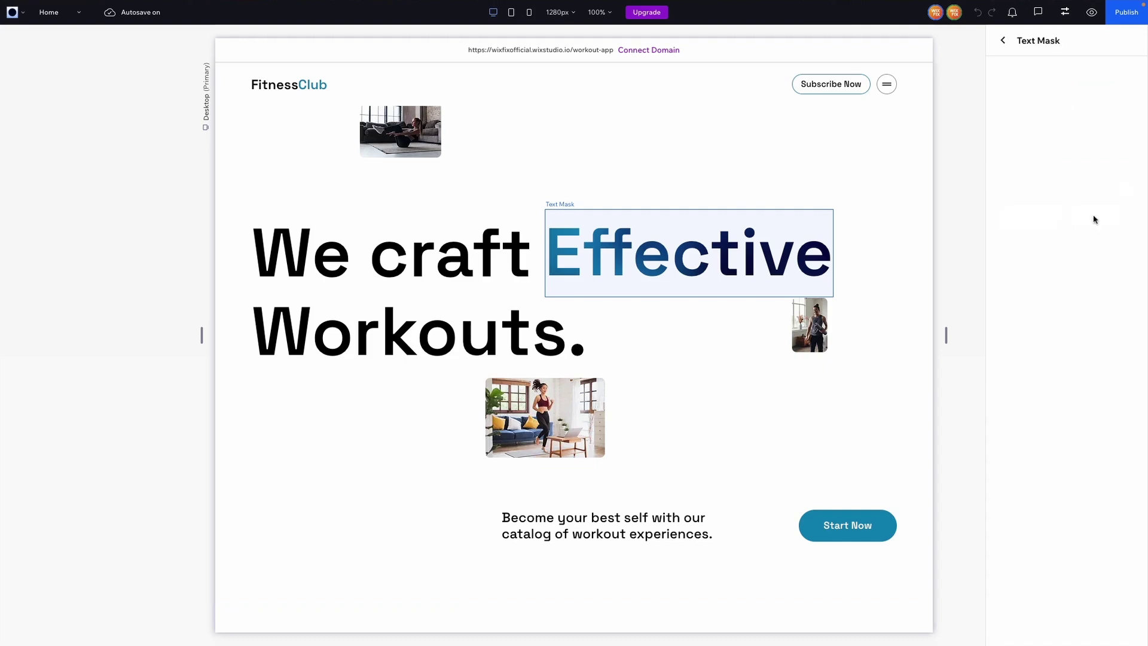
click(1003, 41)
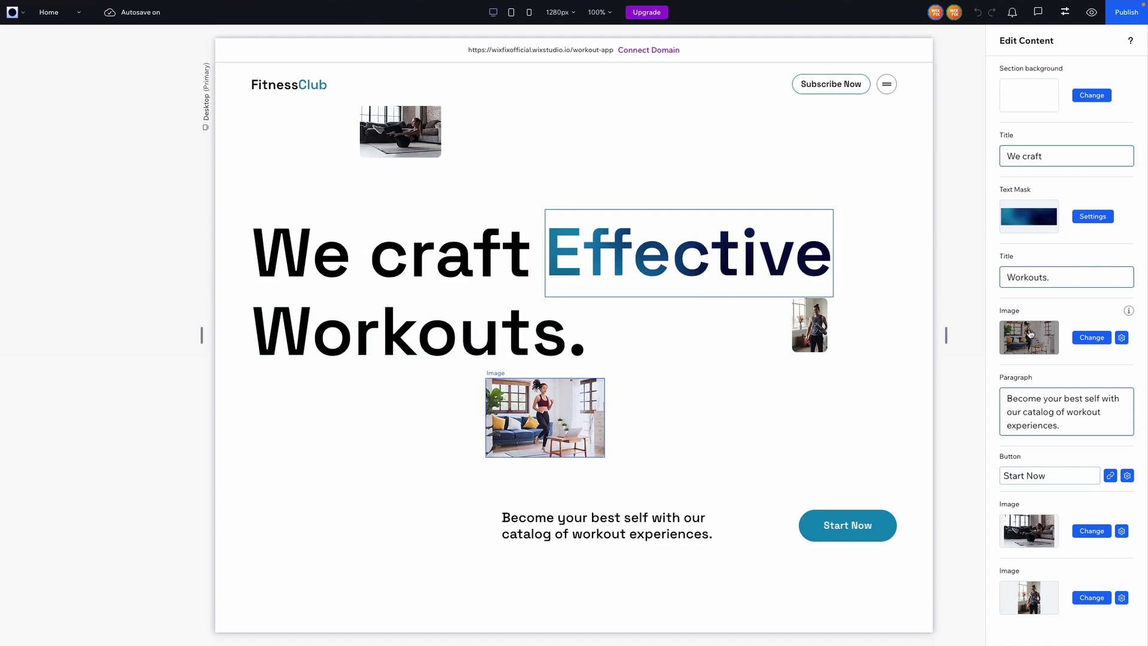
click(1117, 338)
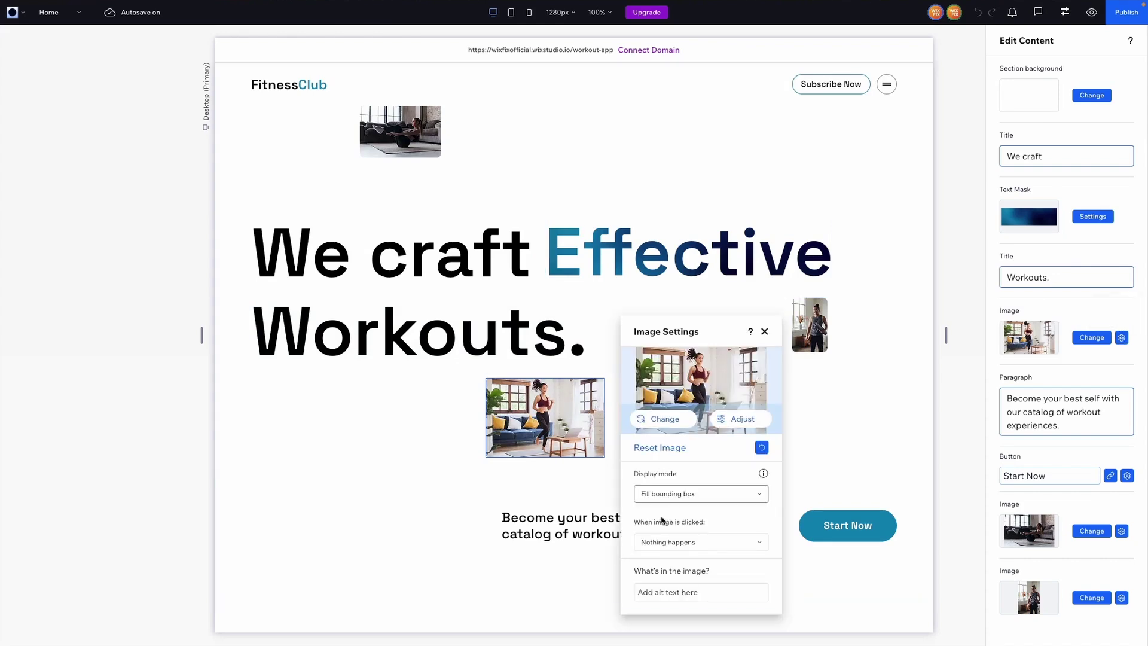
click(764, 331)
Select the Workouts section, browse its editable fields, and bring up the editing mode choices
scroll(514, 381, down, 5)
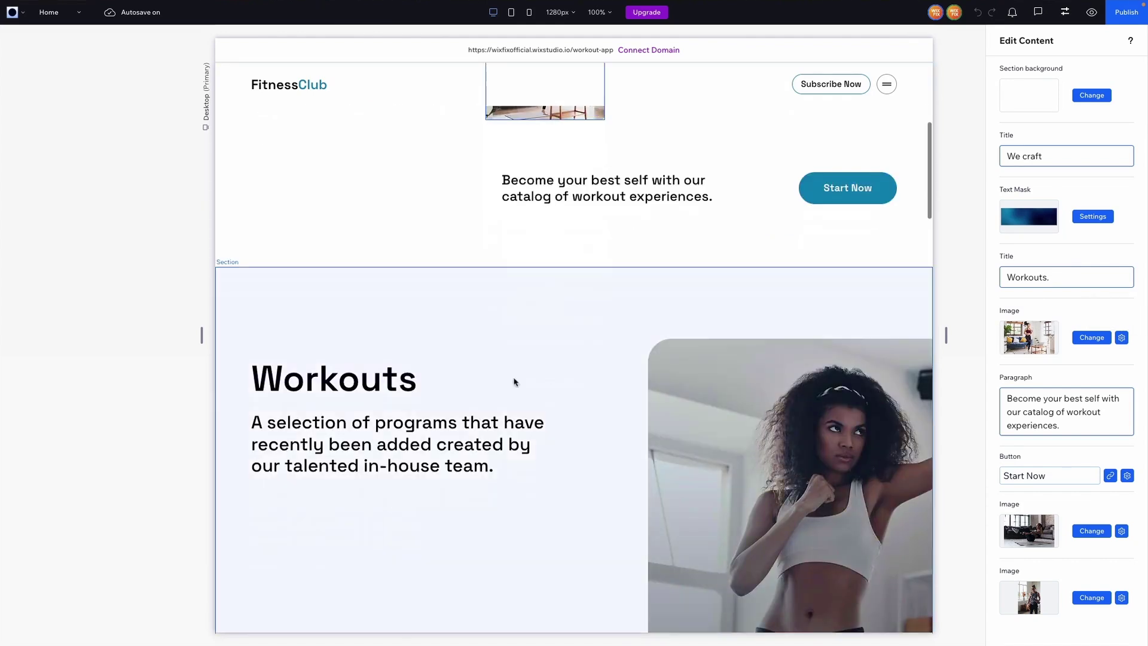
click(449, 310)
scroll(600, 310, down, 3)
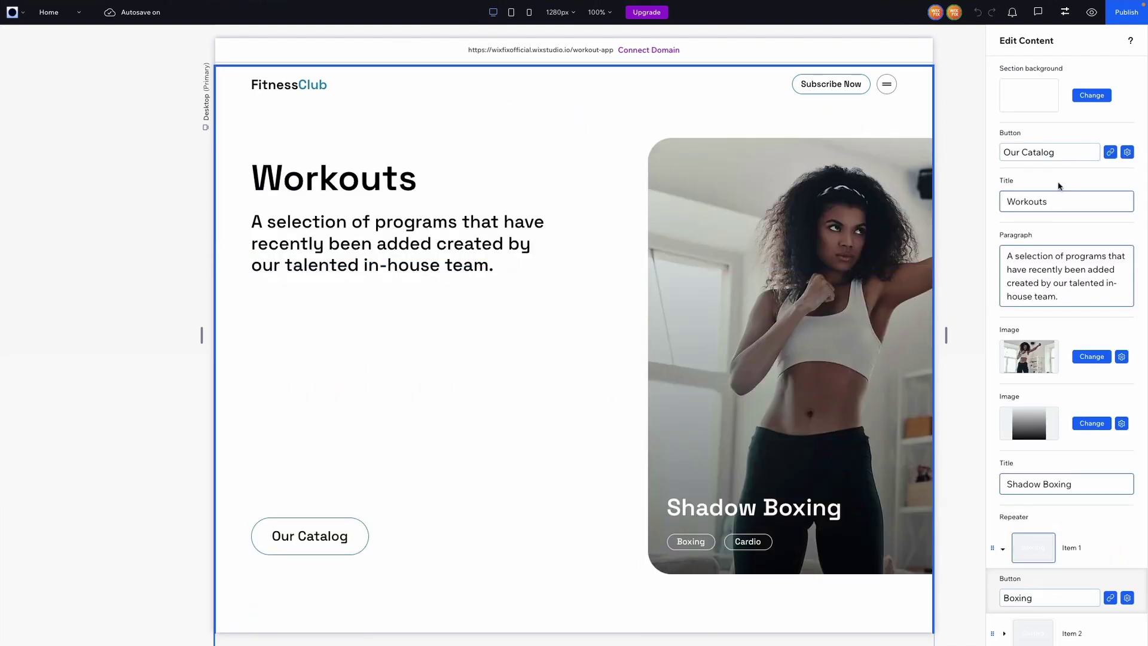
scroll(1058, 186, down, 15)
scroll(1058, 186, down, 4)
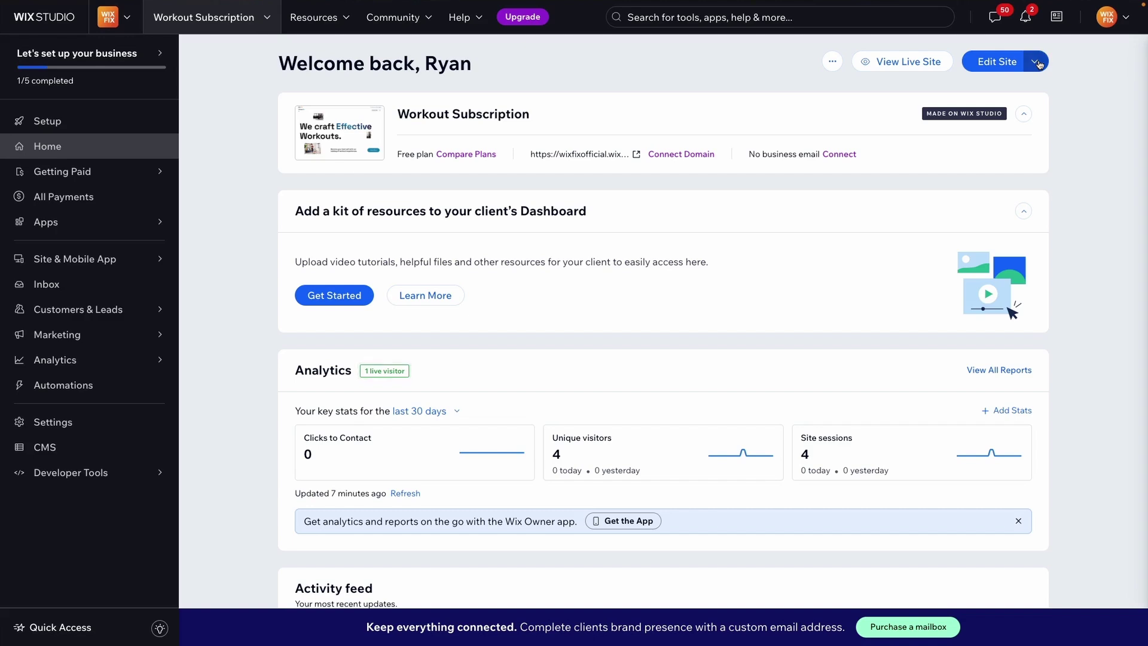
click(1035, 60)
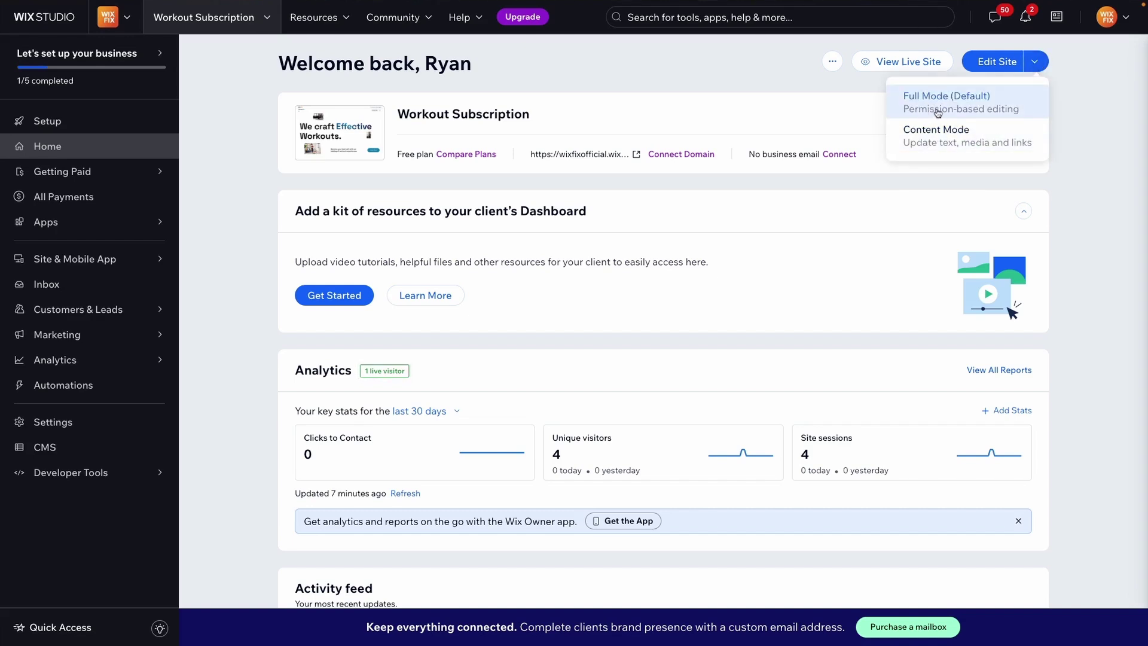
From the dashboard Settings, go to Roles & Permissions and open Manage Roles
click(239, 378)
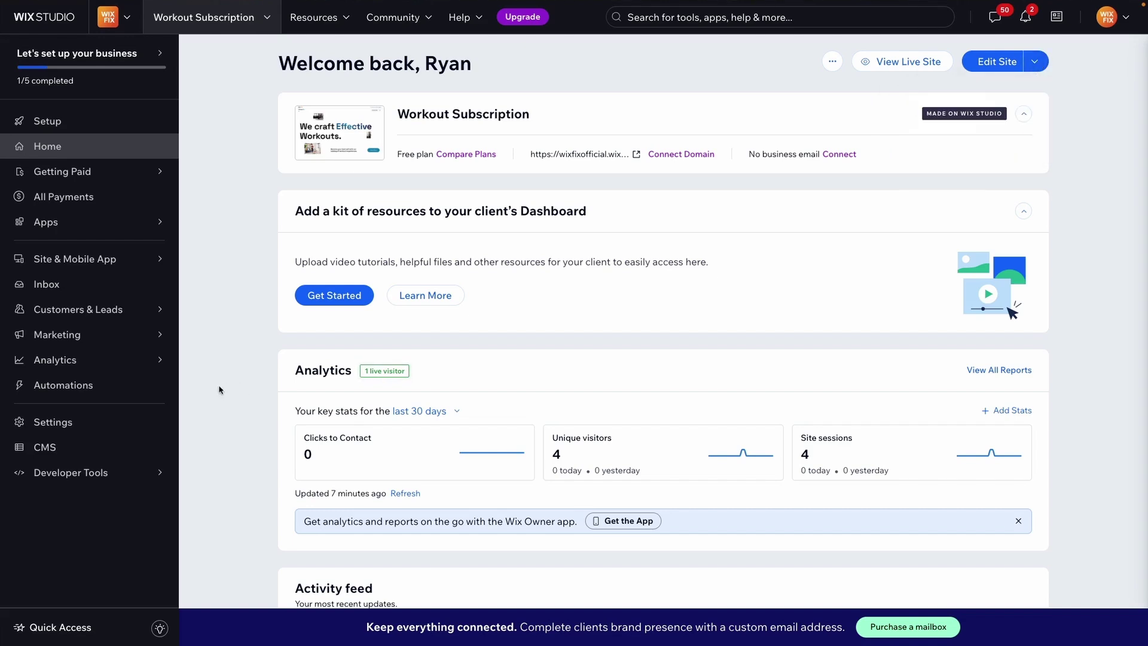
click(57, 423)
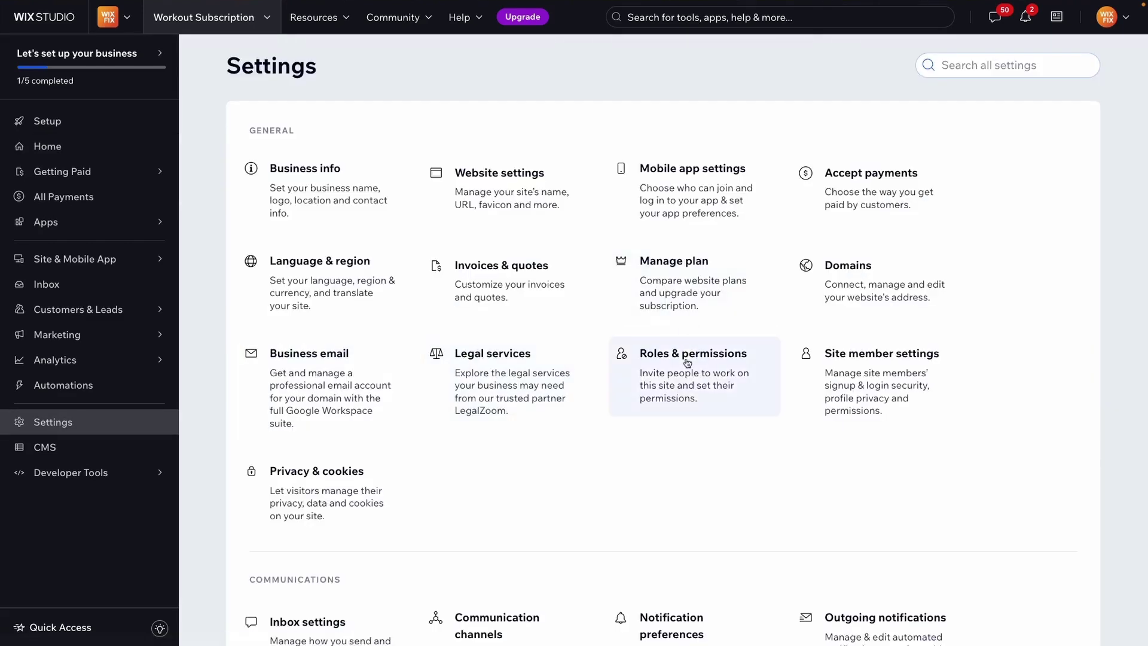
click(689, 359)
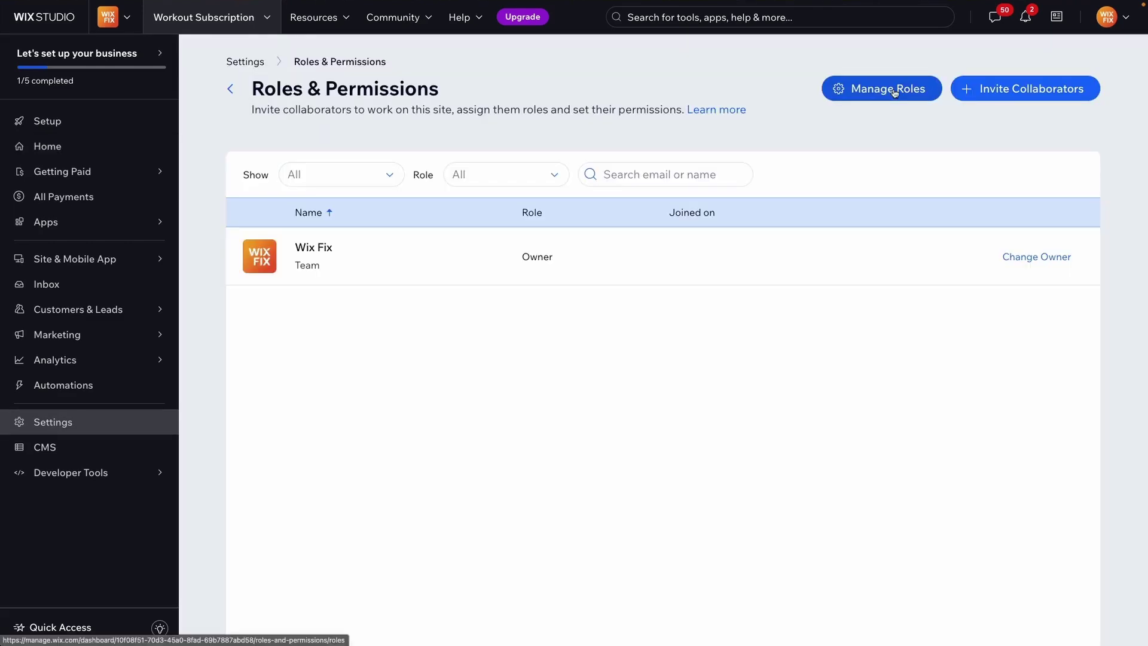
click(891, 90)
Create a new role titled 'Client Content Mode' described as 'Gives Client Access to Content Mode'
click(1037, 91)
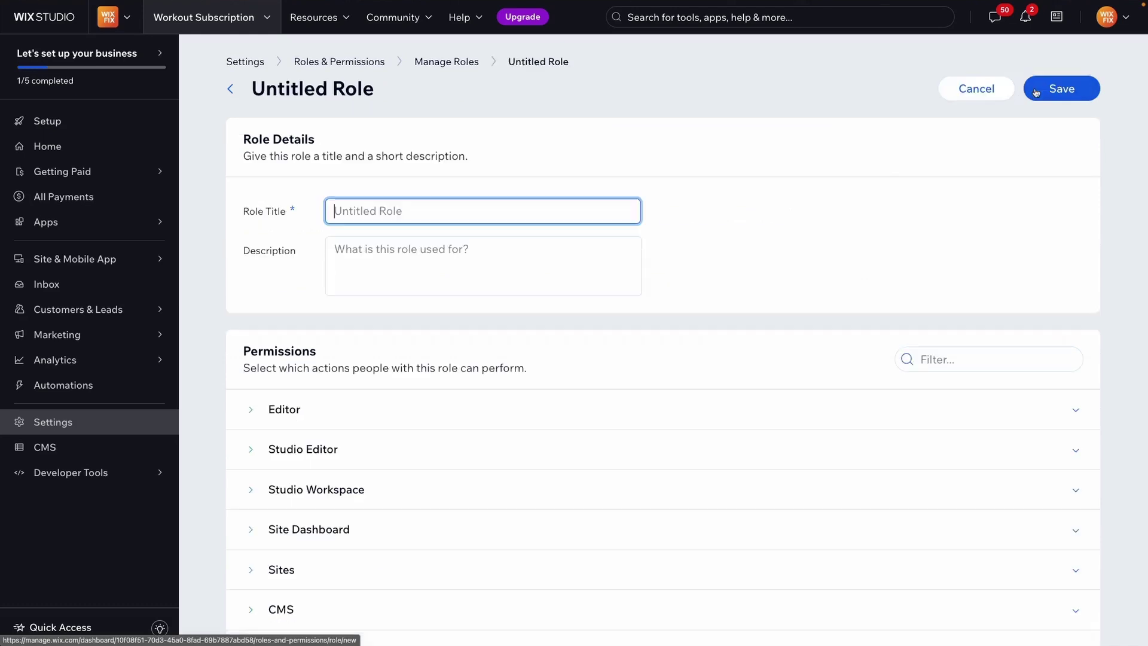
text(Client Content C)
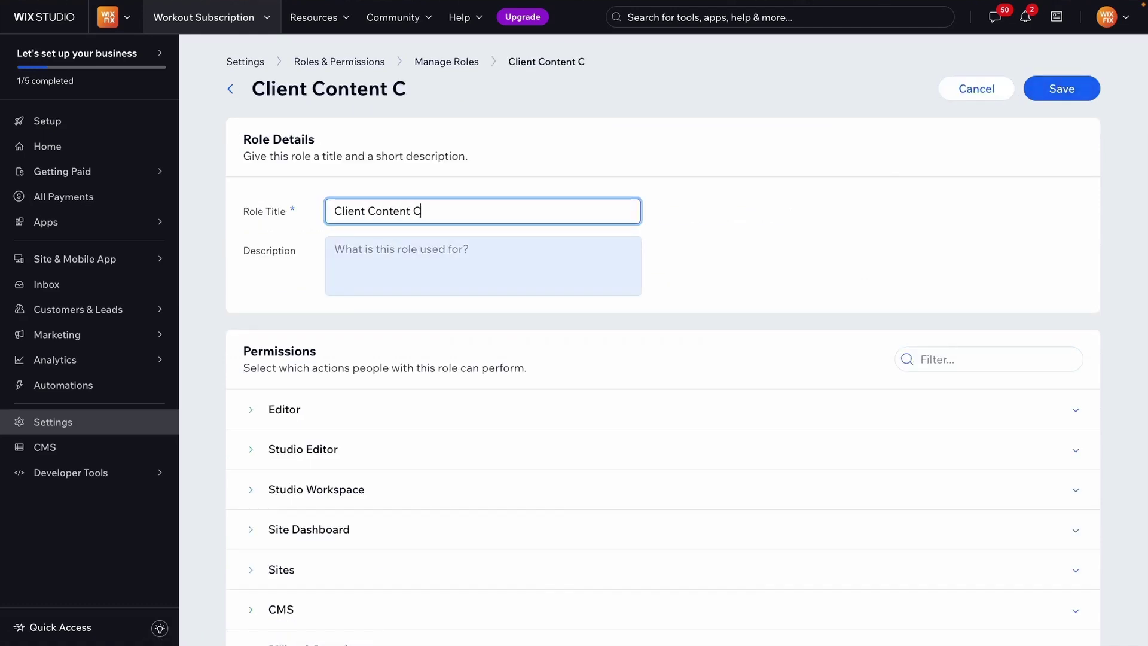
key(BackSpace)
text(Mode)
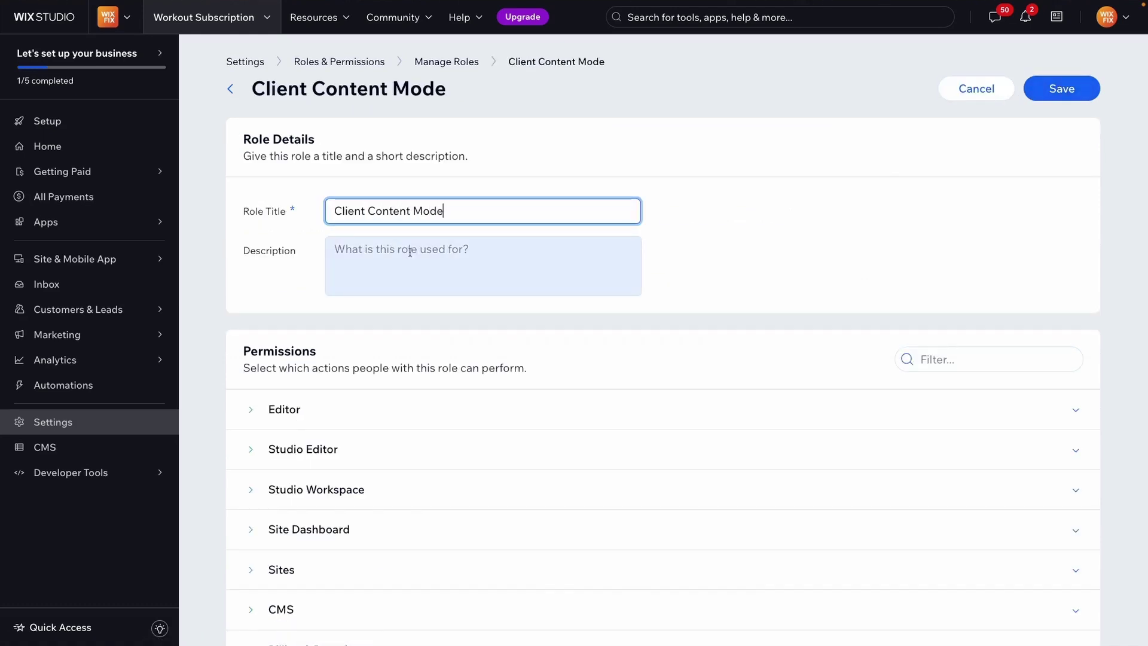
click(409, 272)
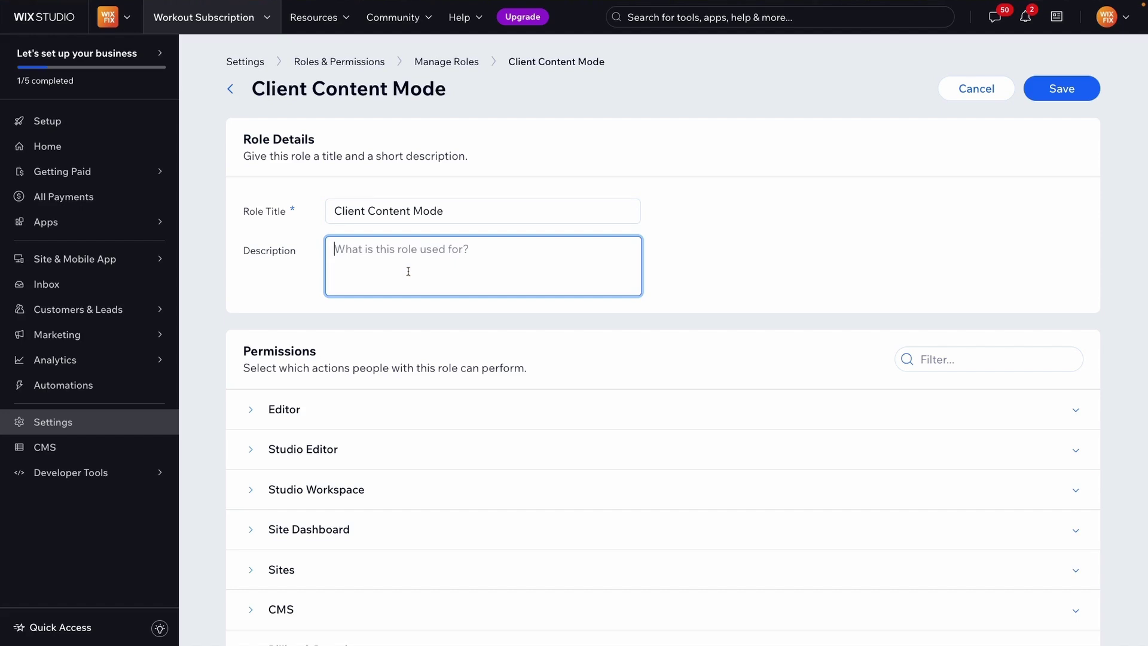
text(Gives )
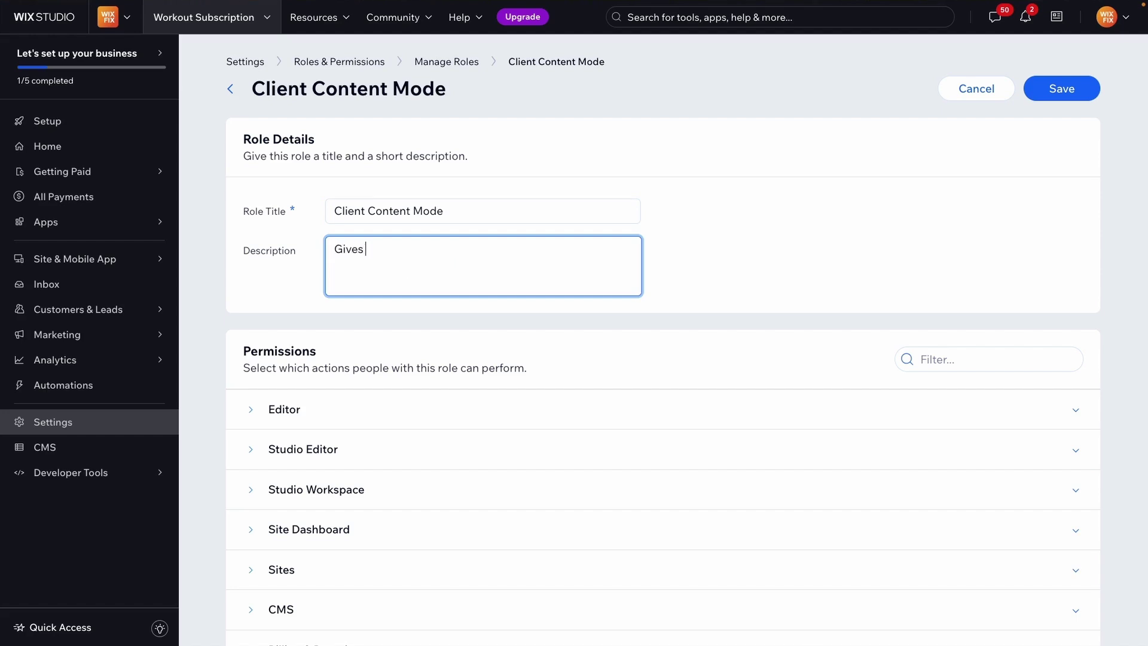
text(Client Access to Content Mode)
click(720, 293)
Grant the Edit Content permission in the Editor permission group
scroll(722, 293, down, 1)
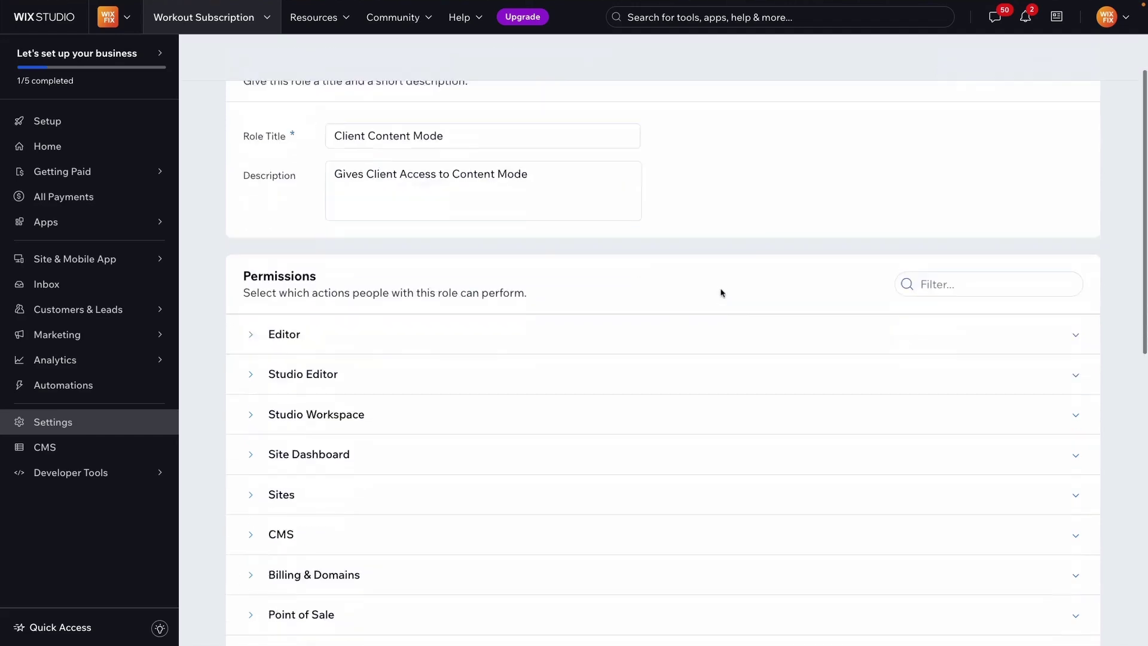
scroll(720, 293, down, 1)
click(280, 257)
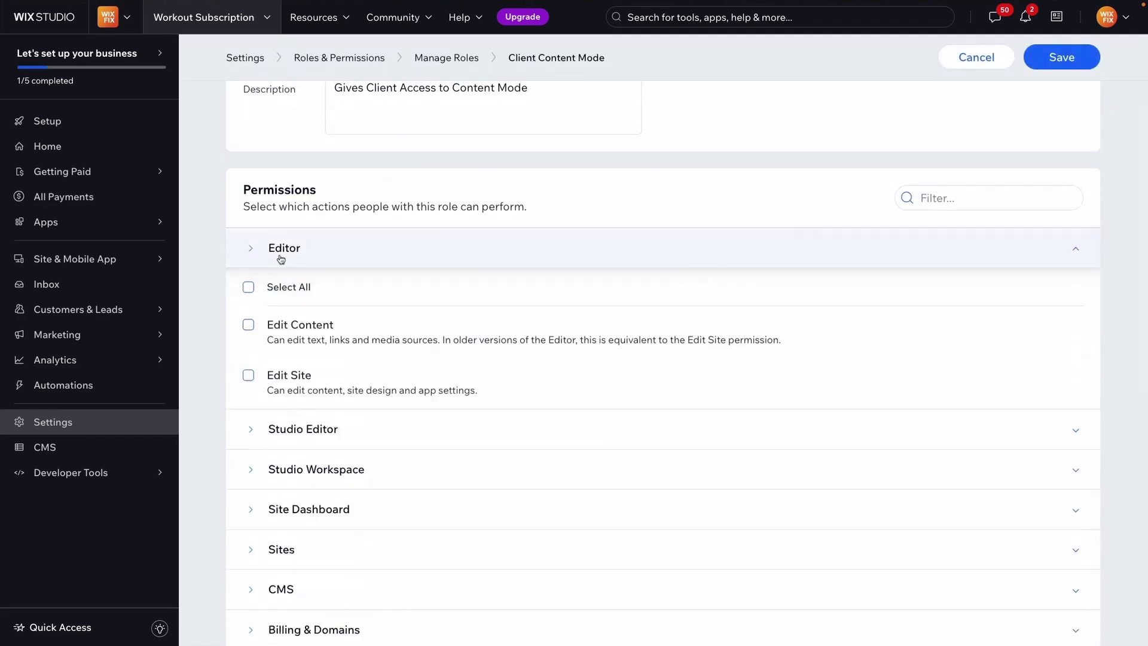
click(287, 337)
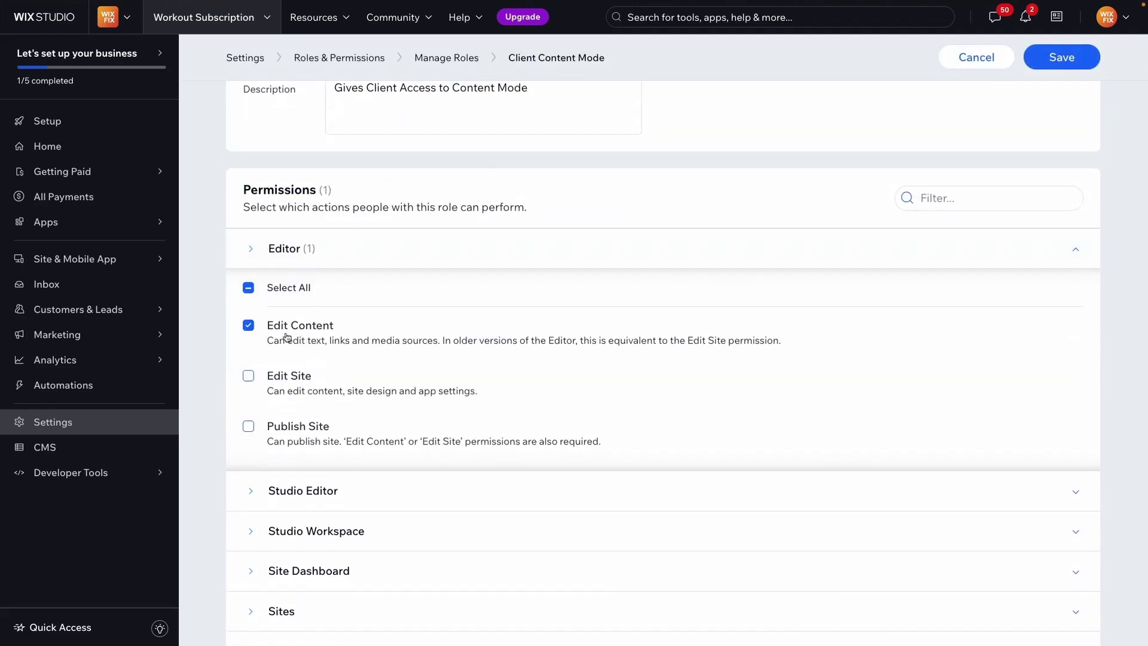
click(282, 257)
Under Studio Editor, grant View Site, Add Comments and Edit Content
click(288, 292)
scroll(278, 328, down, 1)
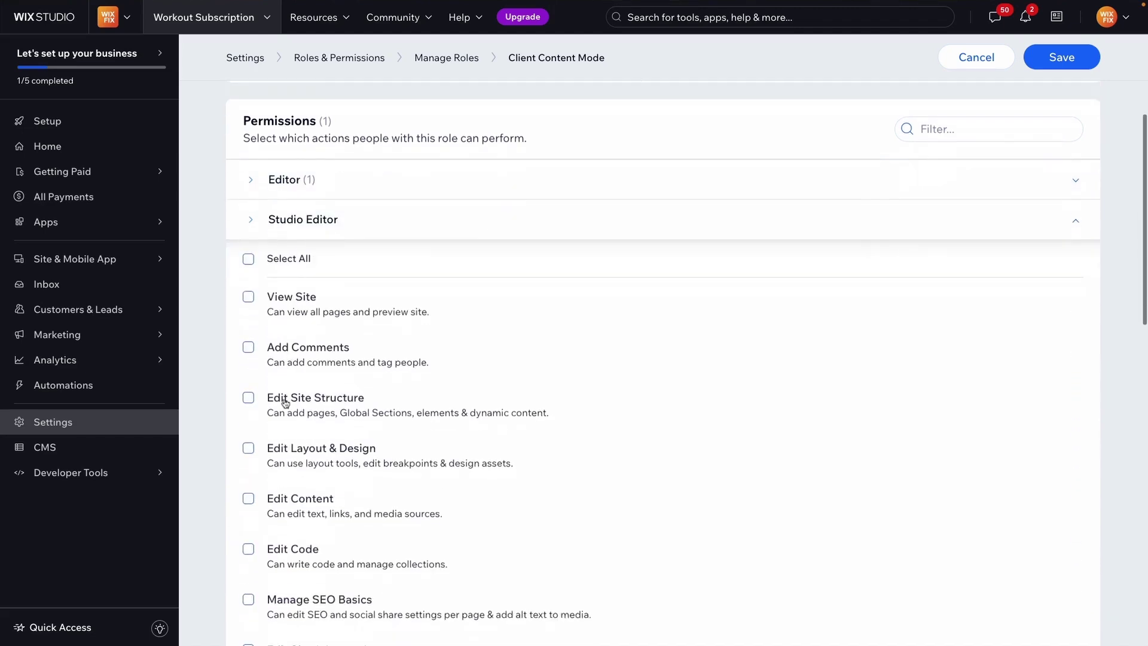
click(287, 301)
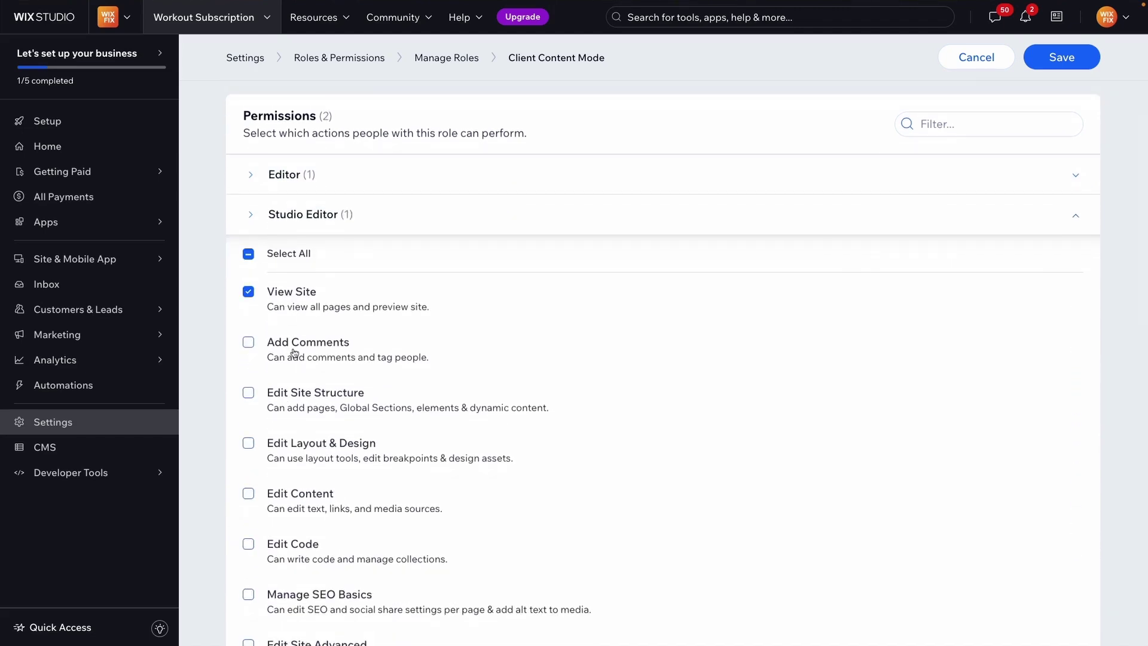
click(293, 353)
scroll(324, 382, down, 1)
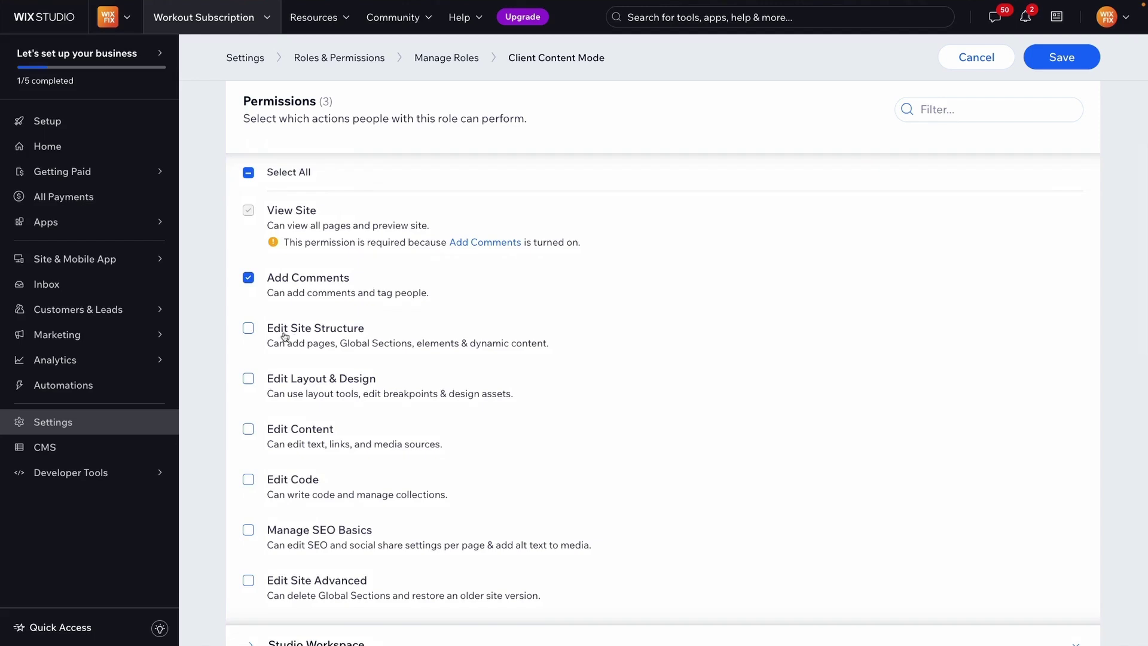
click(290, 440)
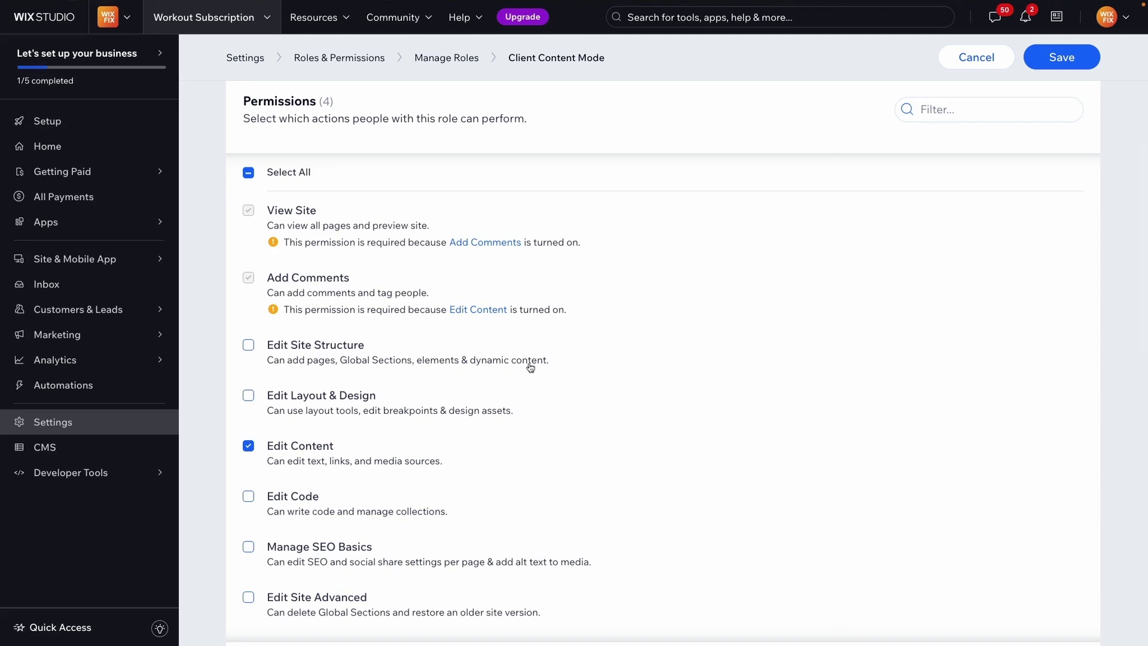
Grant View Dashboard in the Site Dashboard permission group
scroll(530, 367, down, 2)
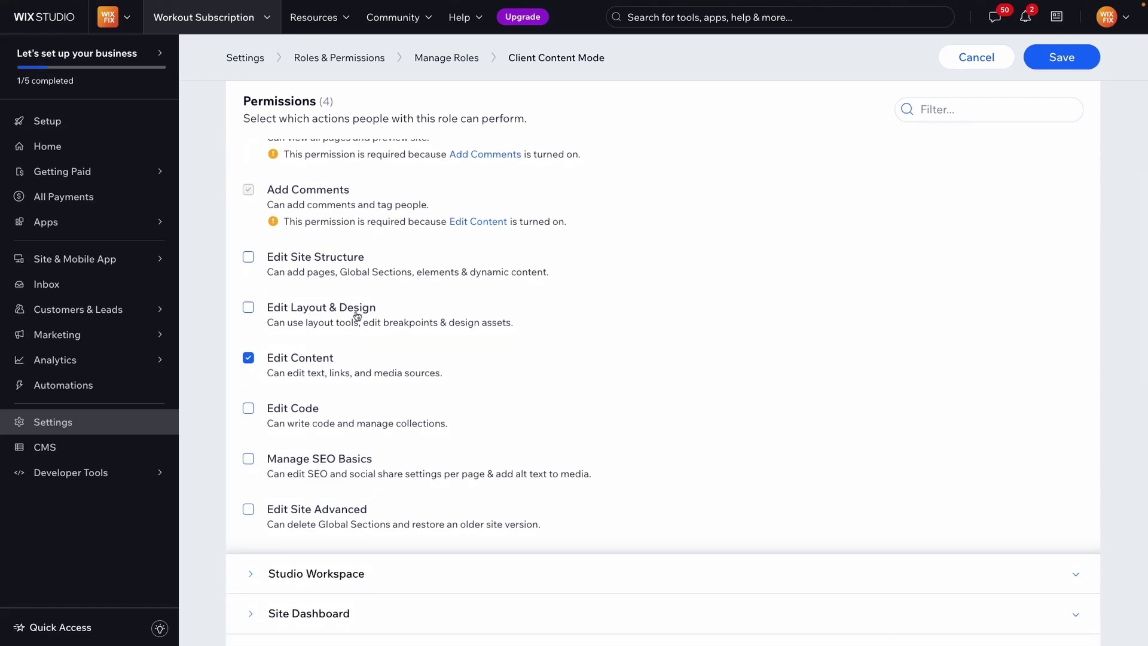
scroll(359, 314, down, 2)
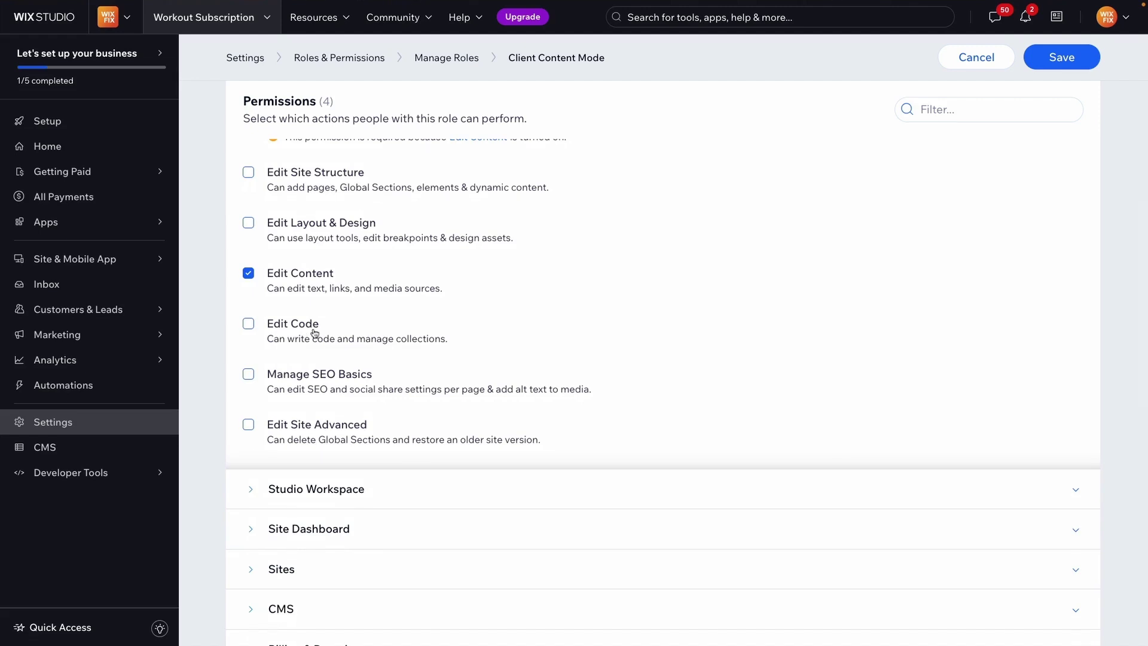
scroll(315, 333, down, 5)
click(287, 250)
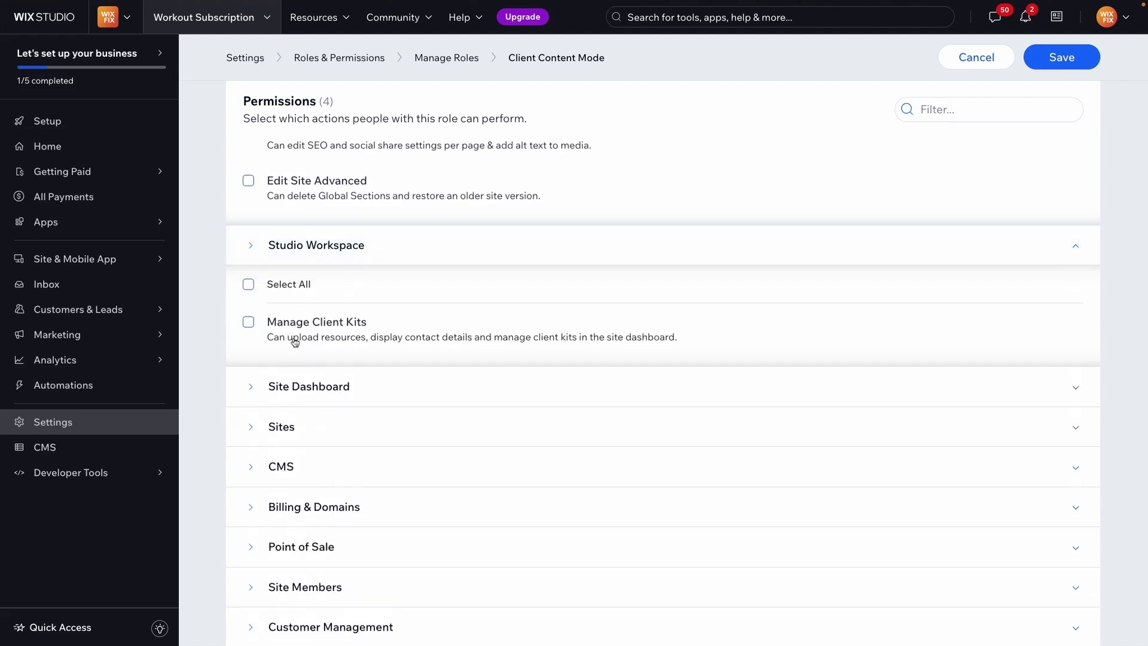
click(288, 250)
click(289, 284)
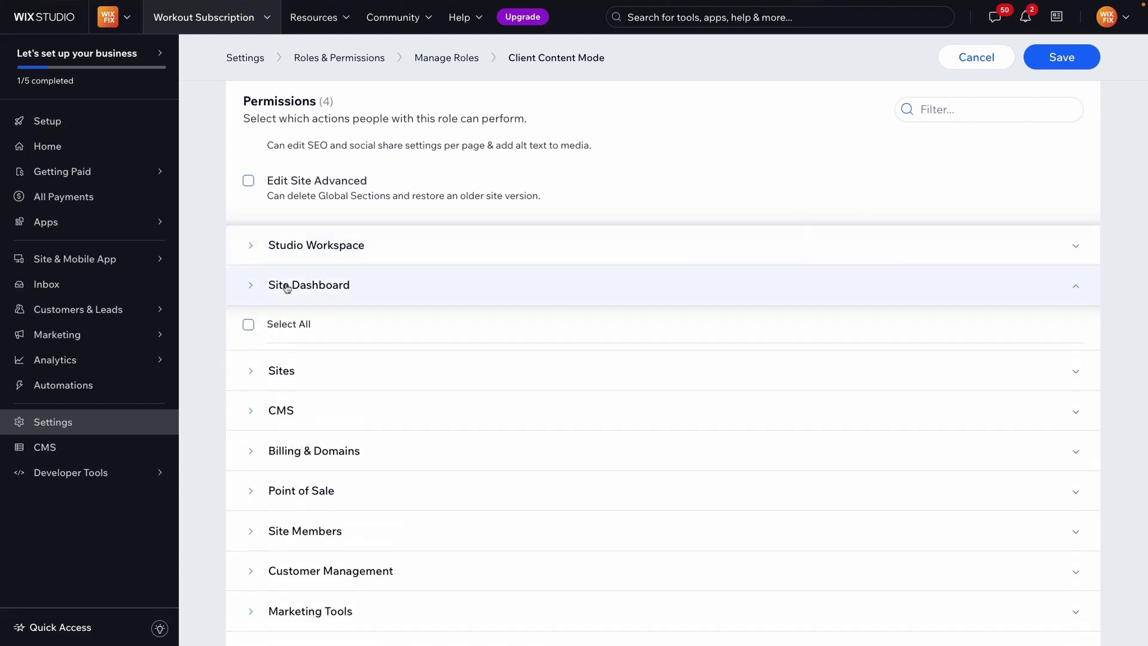
click(299, 366)
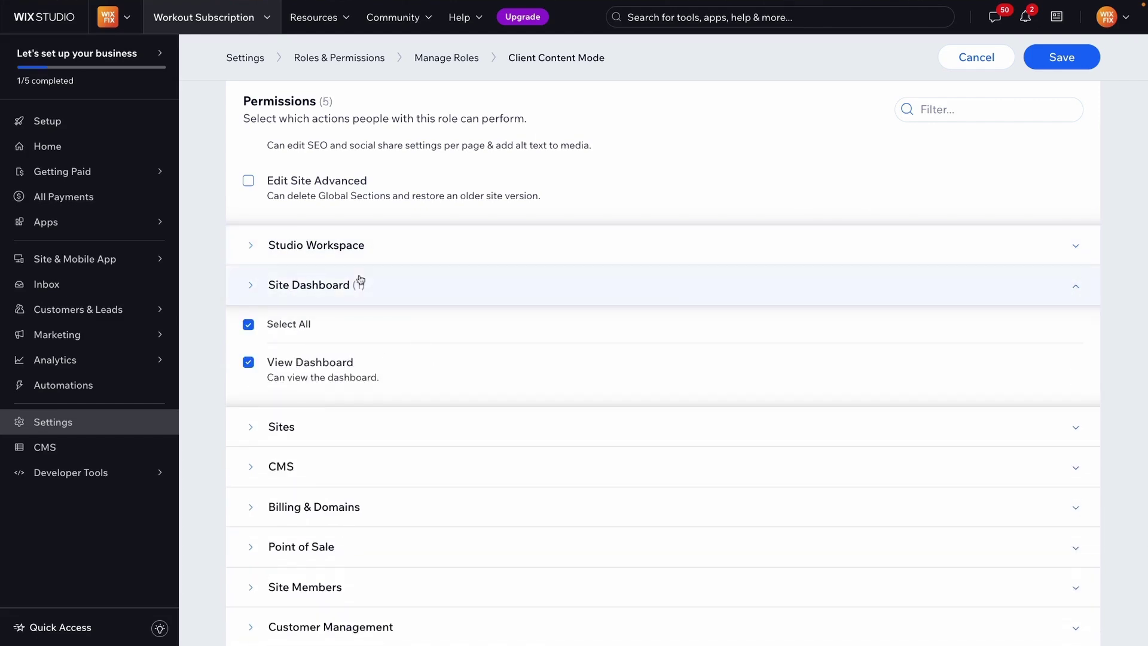
Check the Sites, CMS and Billing & Domains groups unchanged, then save the Client Content Mode role
scroll(358, 282, down, 2)
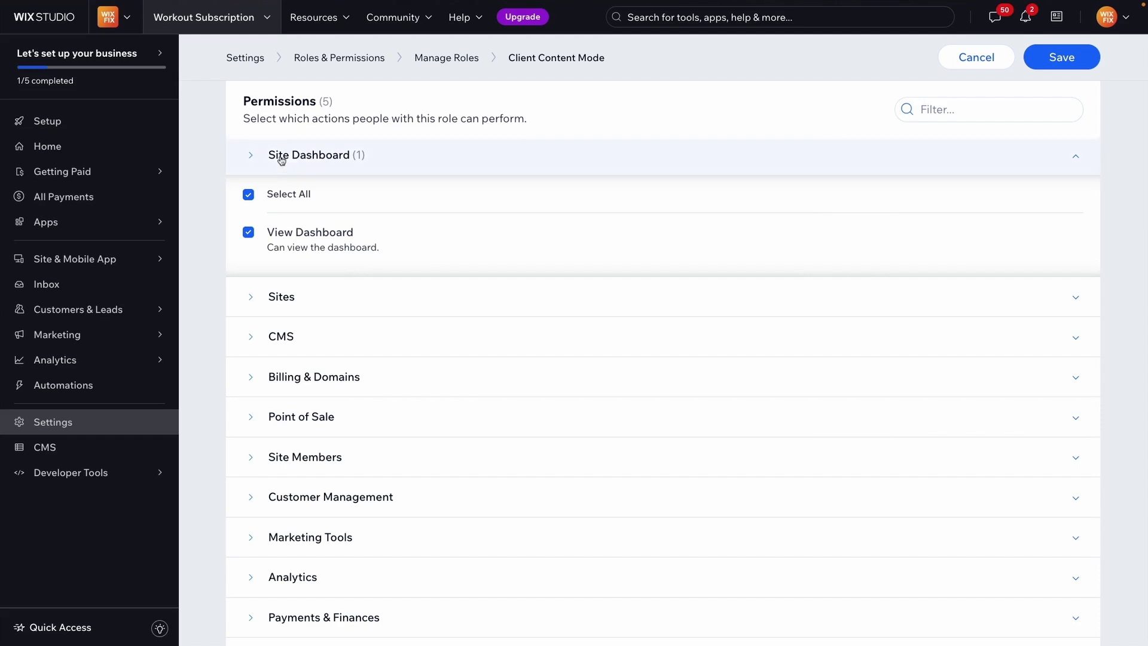
click(281, 159)
click(293, 197)
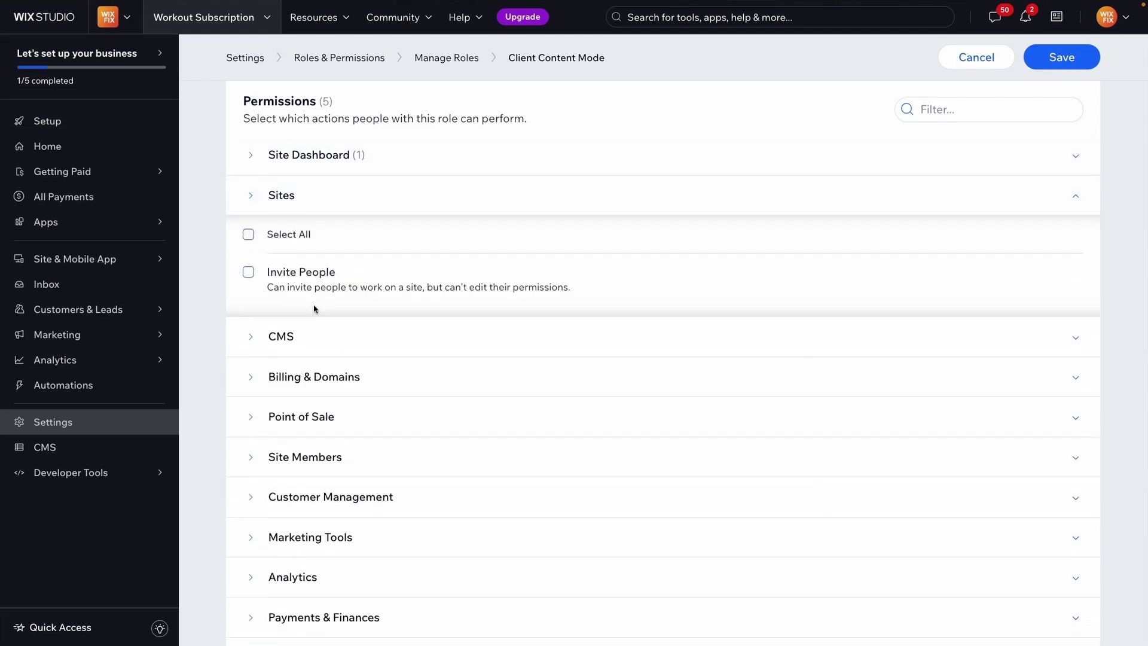
scroll(311, 287, down, 2)
click(299, 233)
scroll(310, 372, down, 5)
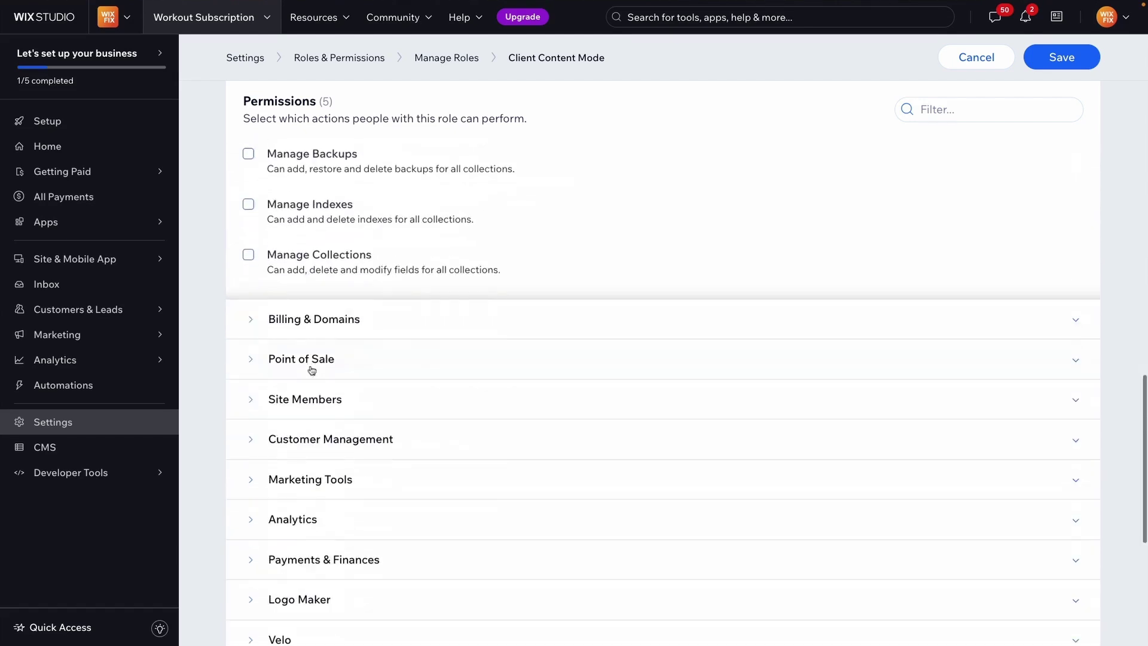
click(308, 330)
scroll(306, 287, up, 15)
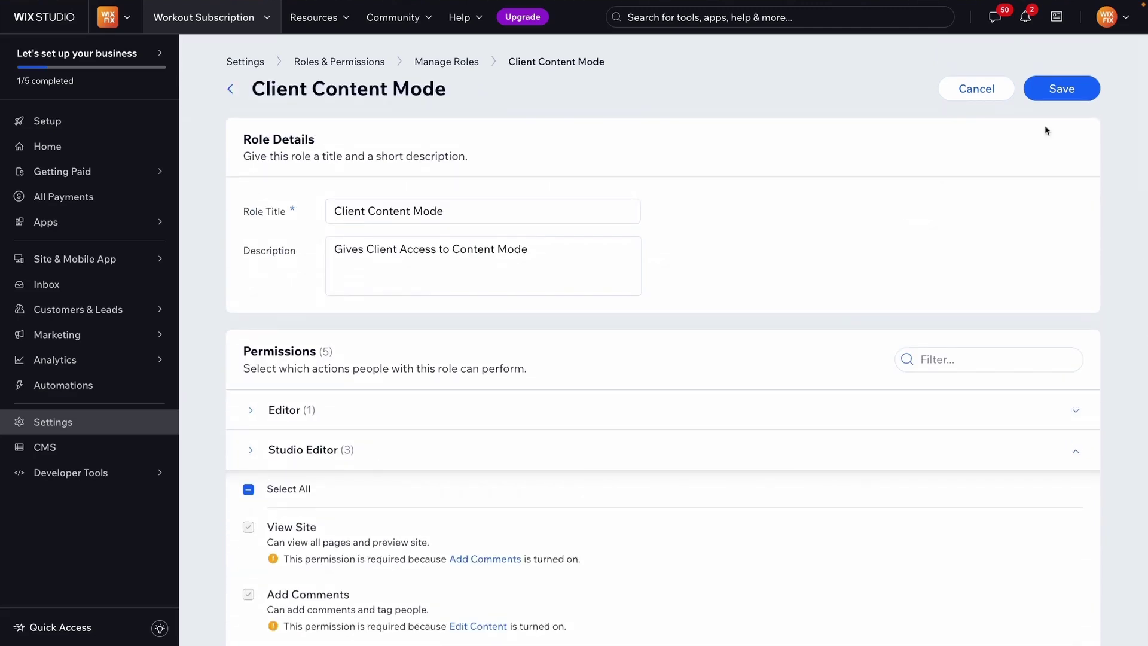
click(1056, 90)
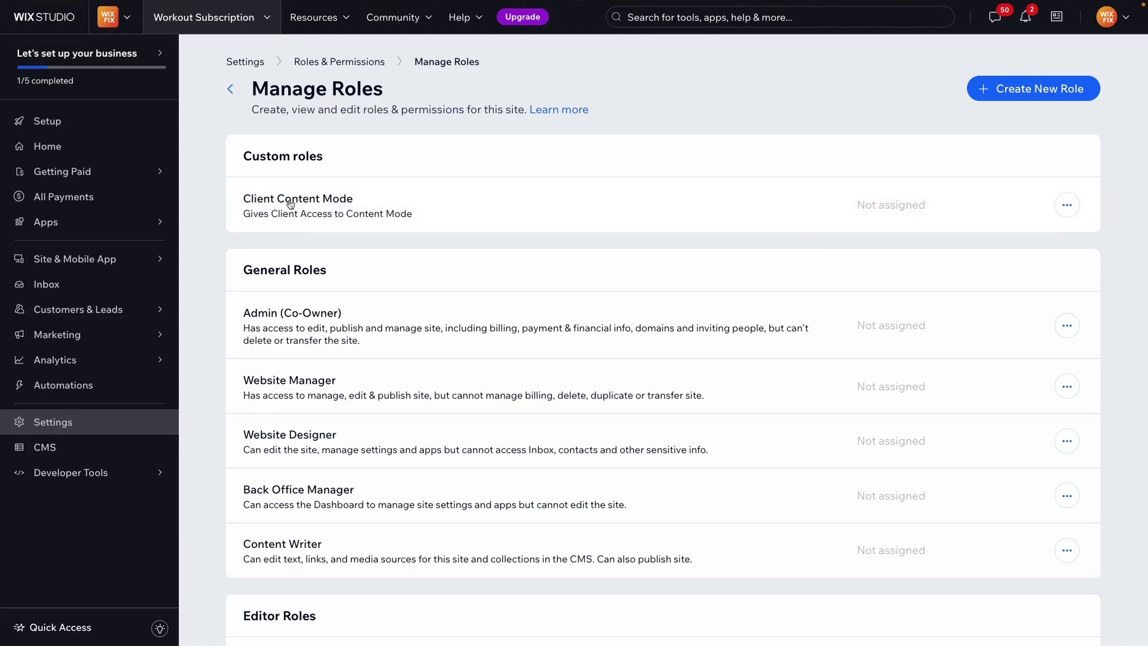
Start inviting people with the Client Content Mode role, then return to the Home dashboard
click(1067, 204)
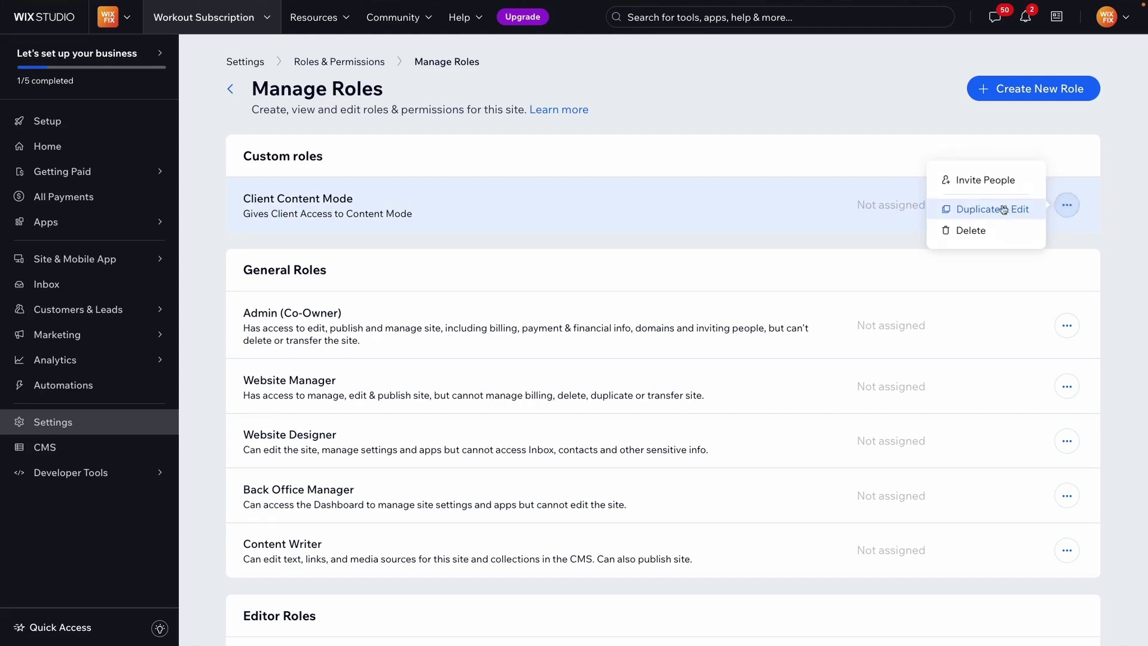
click(997, 180)
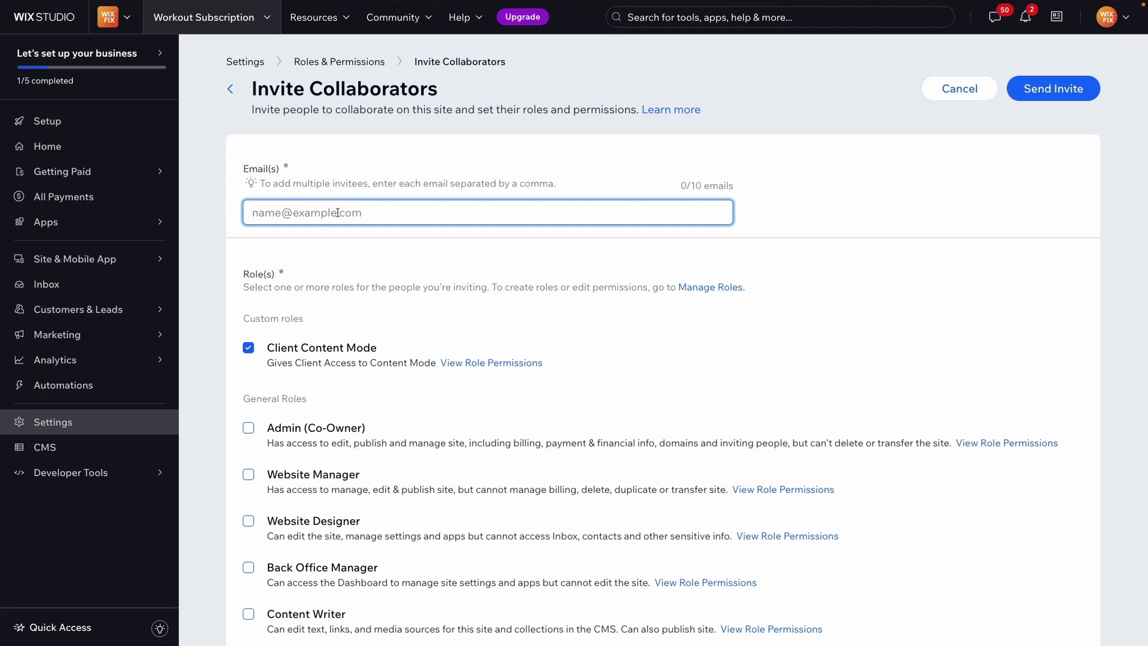
click(84, 149)
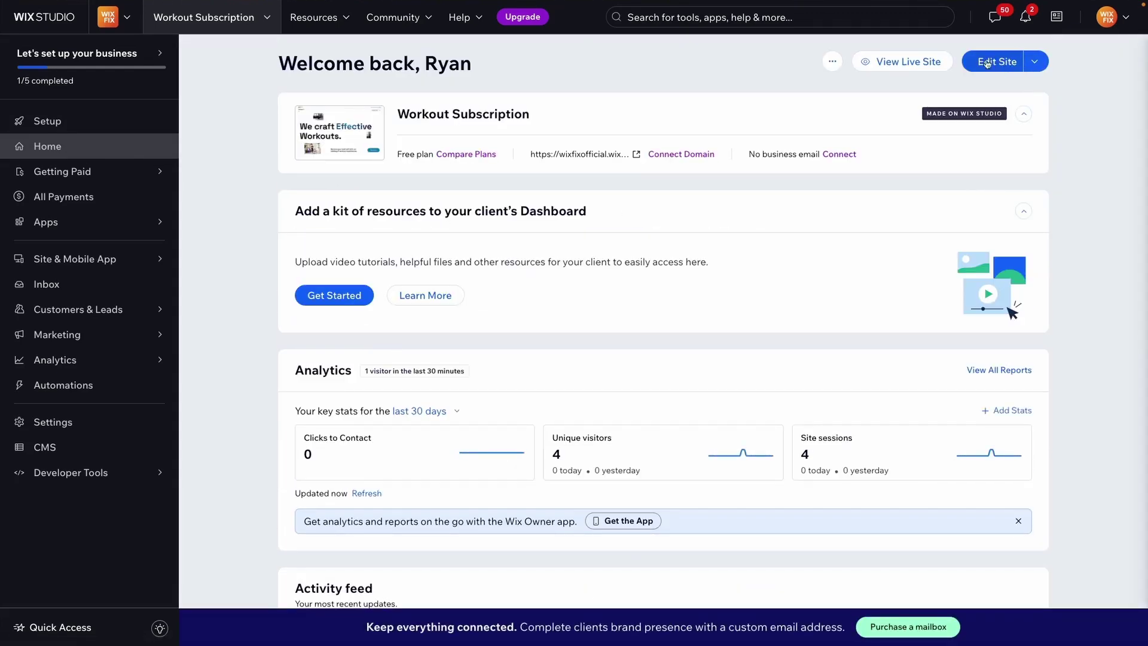
Show the Full Mode and Content Mode choices next to Edit Site
click(1036, 63)
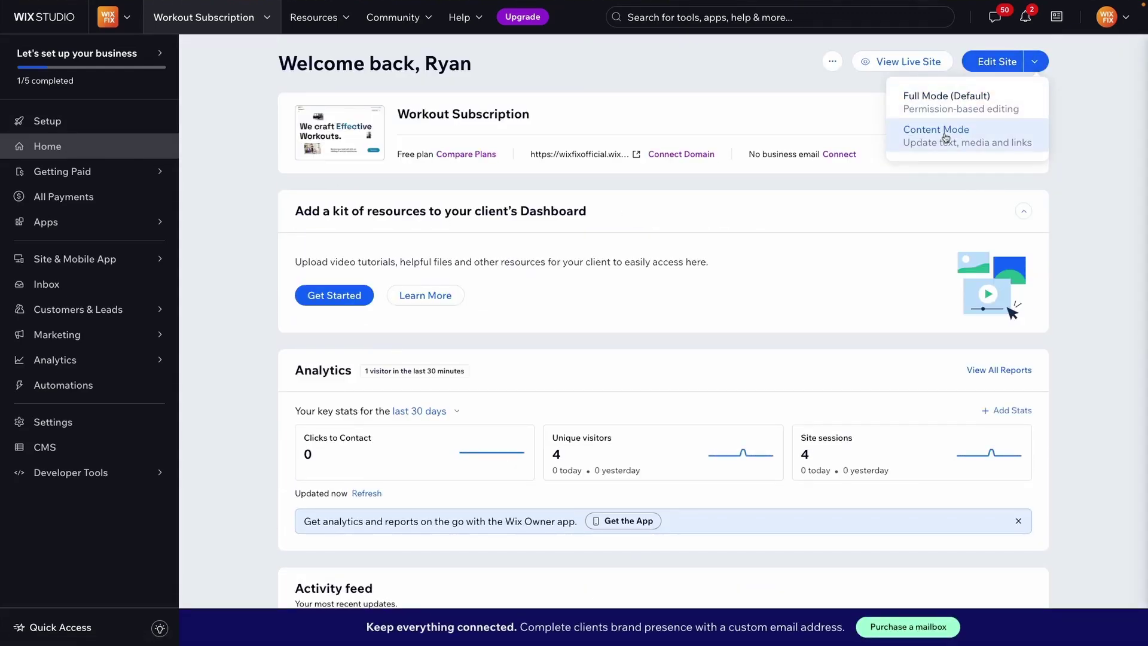